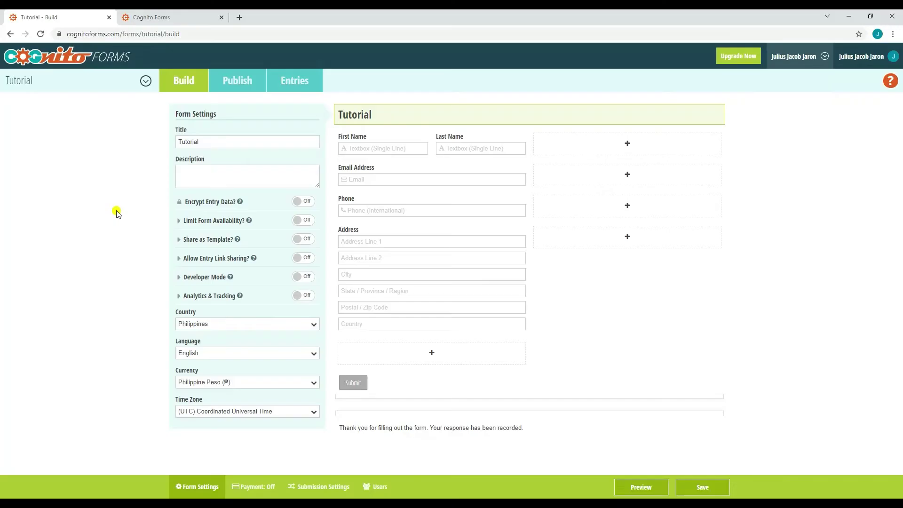
# Open the Tutorial form's Publish page, which shows its shareable link
pyautogui.click(229, 87)
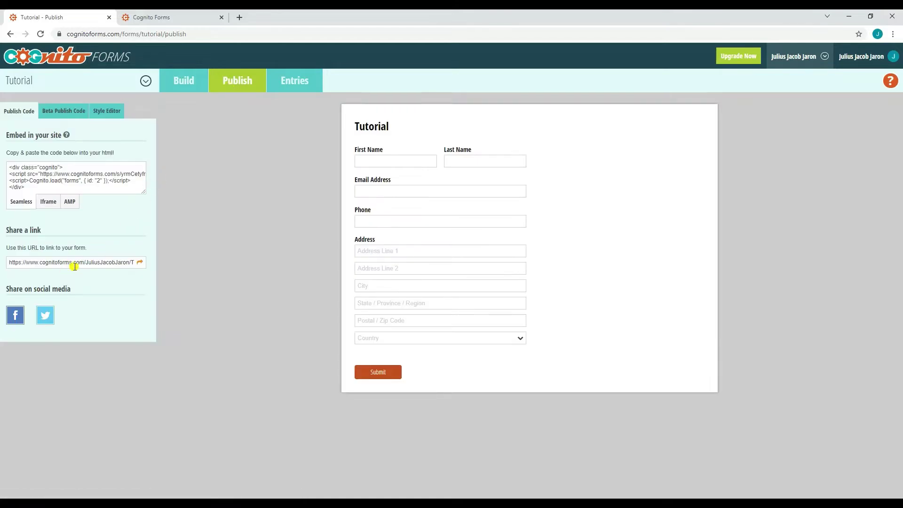
# On the live Tutorial form, fill in name, email, phone, address, city and state
pyautogui.click(176, 17)
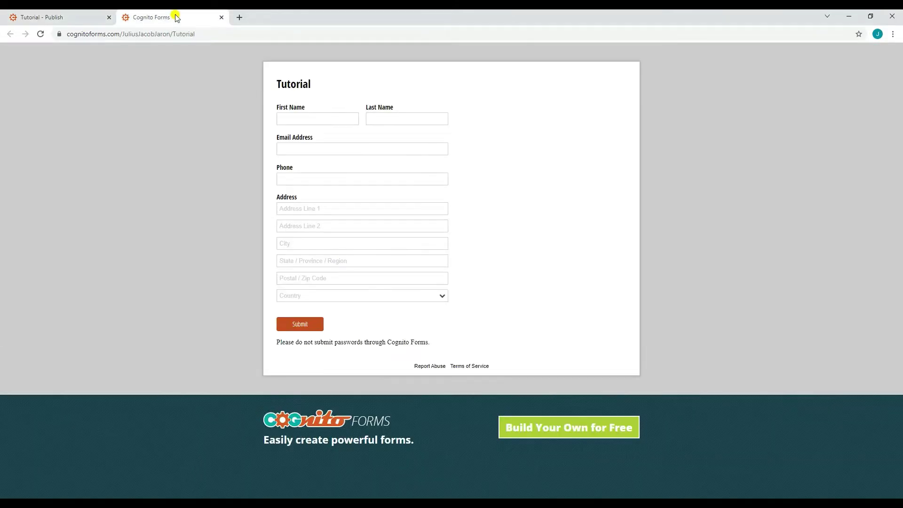
pyautogui.click(282, 118)
pyautogui.write('John')
pyautogui.press('Tab')
pyautogui.write('Doe')
pyautogui.press('Tab')
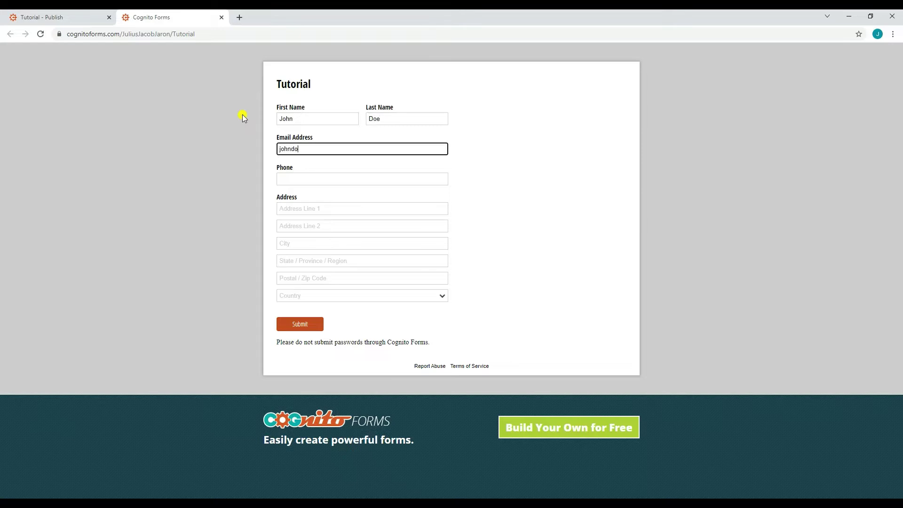
pyautogui.press('Tab')
pyautogui.write('555-5555')
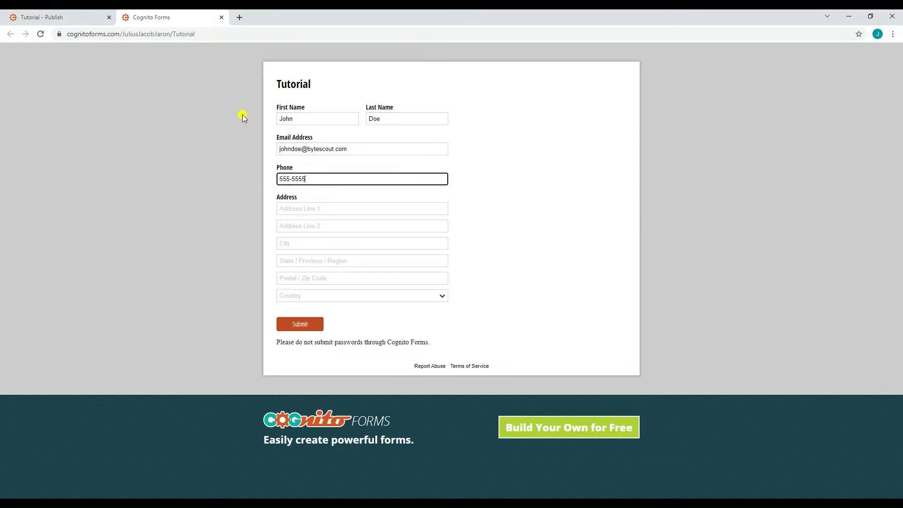
pyautogui.write('-5555')
pyautogui.press('Tab')
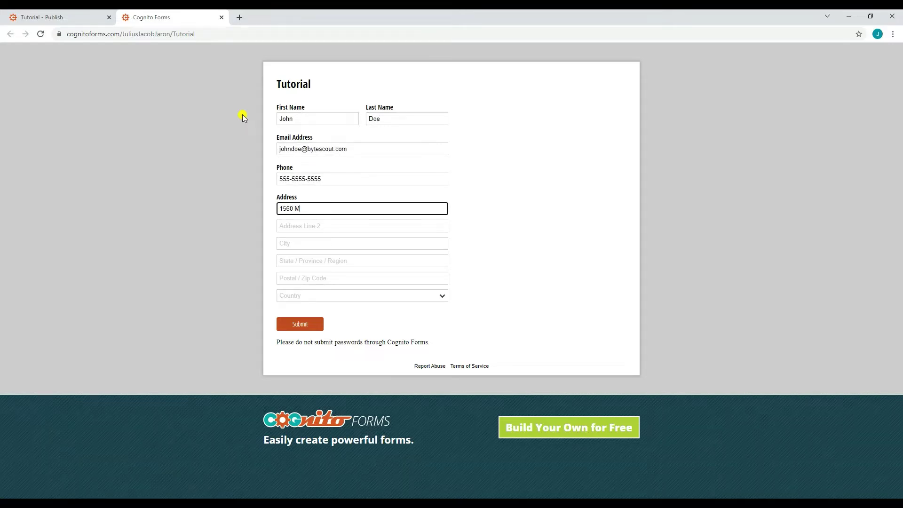
pyautogui.press('Tab')
pyautogui.press('Tab')
pyautogui.write('Whitestone')
pyautogui.press('Tab')
pyautogui.write('New York')
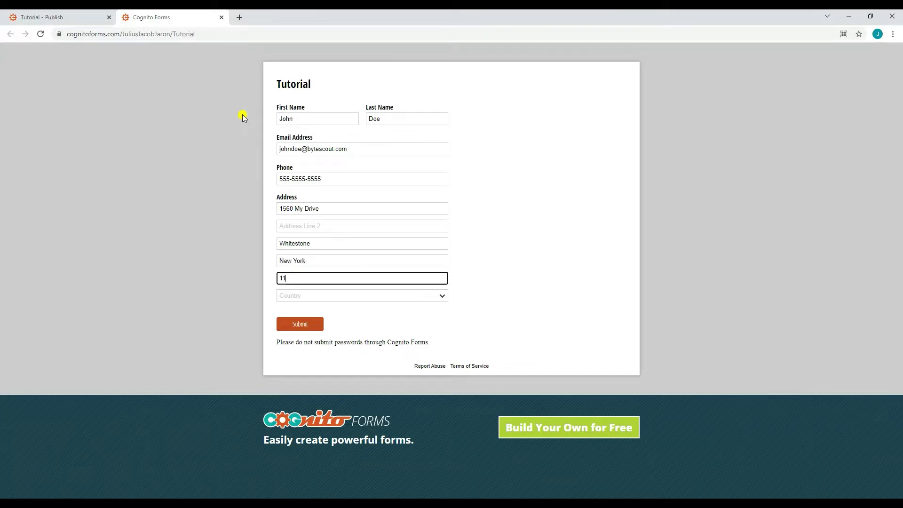
pyautogui.write('357')
pyautogui.press('Tab')
# Choose United States as the country, submit the entry, and view it under Entries
pyautogui.press('u')
pyautogui.press('Down')
pyautogui.press('Down')
pyautogui.press('Down')
pyautogui.press('Down')
pyautogui.press('Tab')
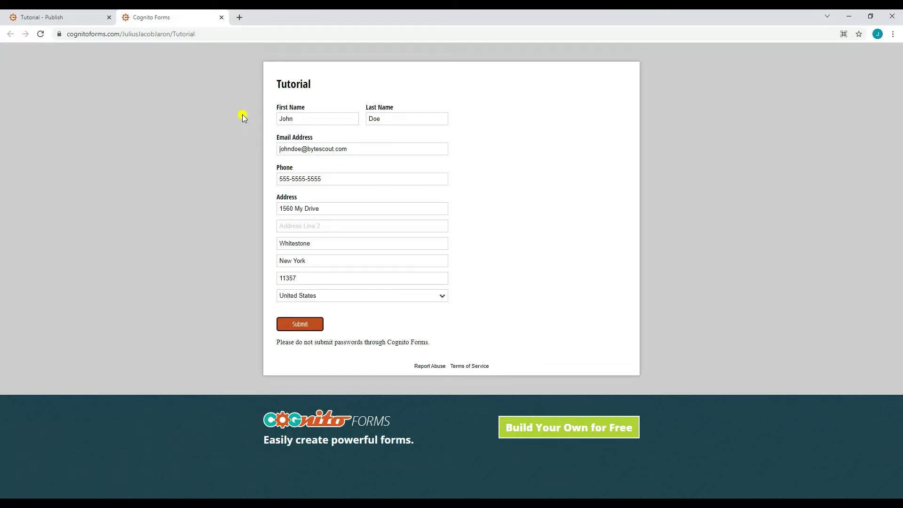
pyautogui.press('Return')
pyautogui.click(78, 15)
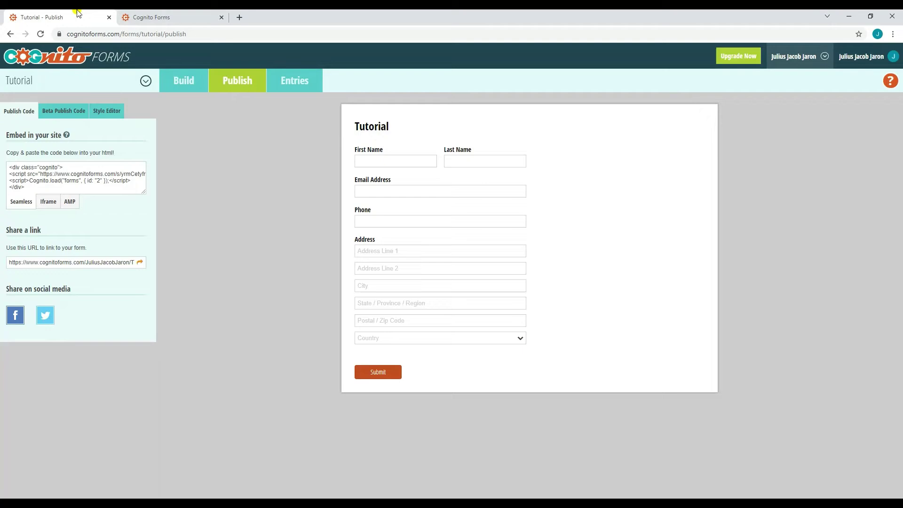
pyautogui.click(286, 86)
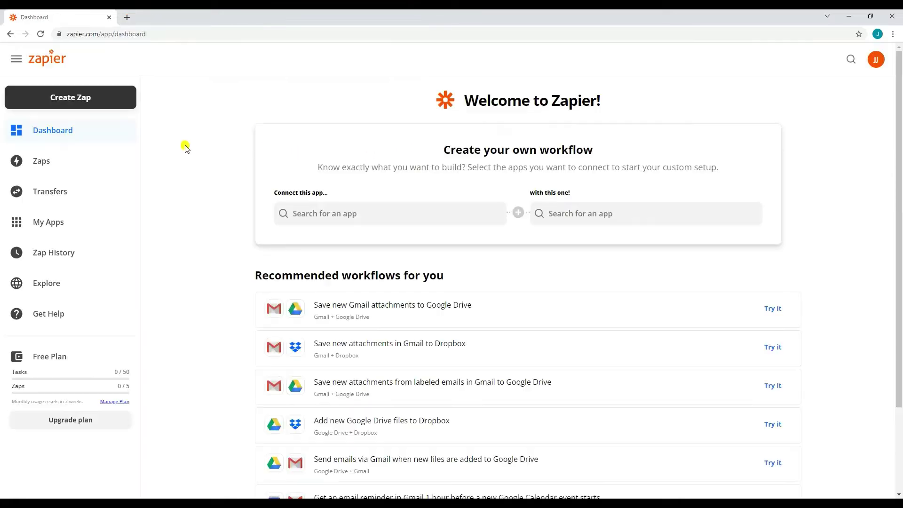
# Create a zap with Cognito Forms' New Entry as the trigger event
pyautogui.click(92, 102)
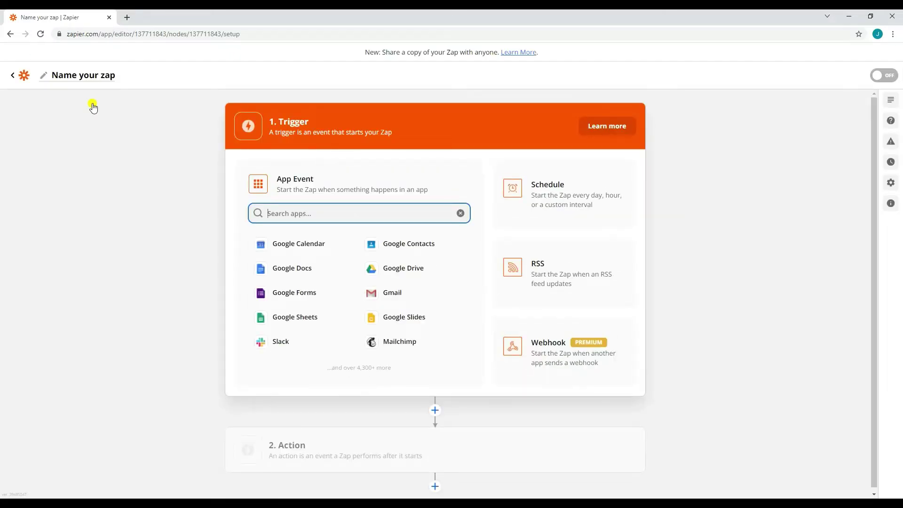
pyautogui.write('cognito')
pyautogui.click(276, 243)
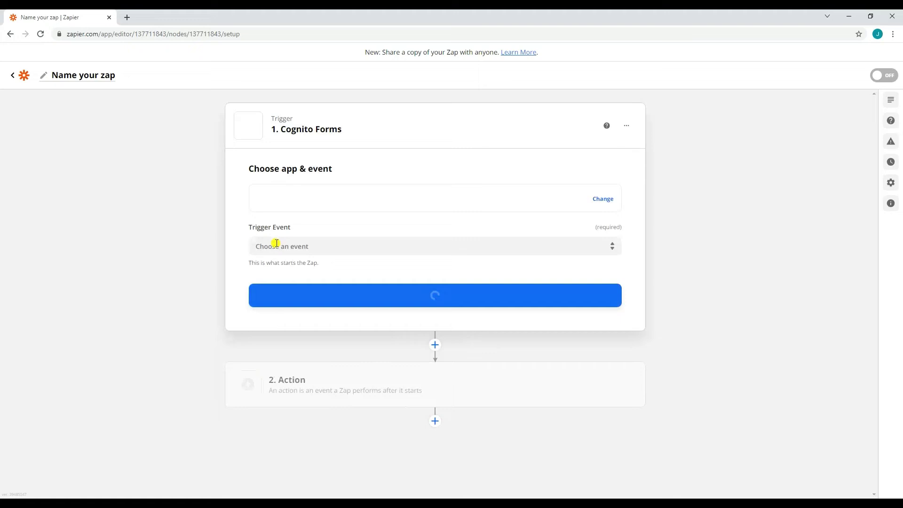
pyautogui.click(276, 244)
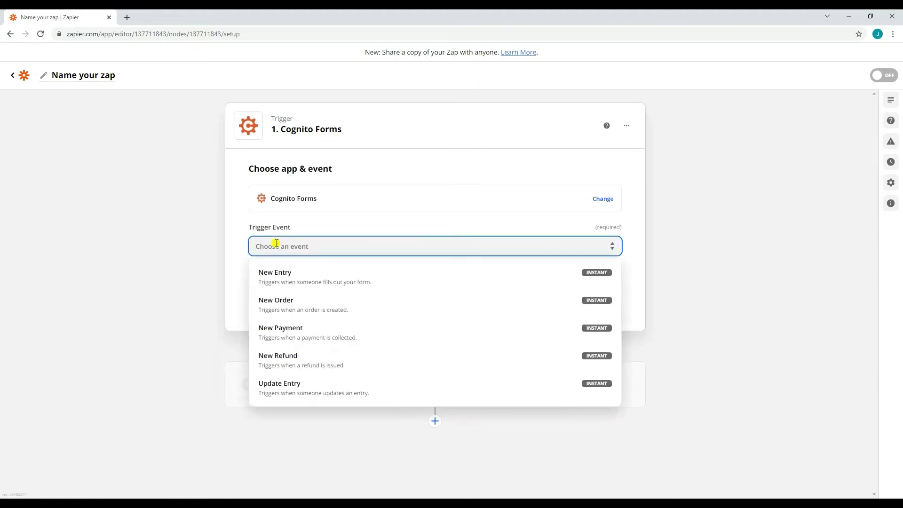
pyautogui.click(279, 281)
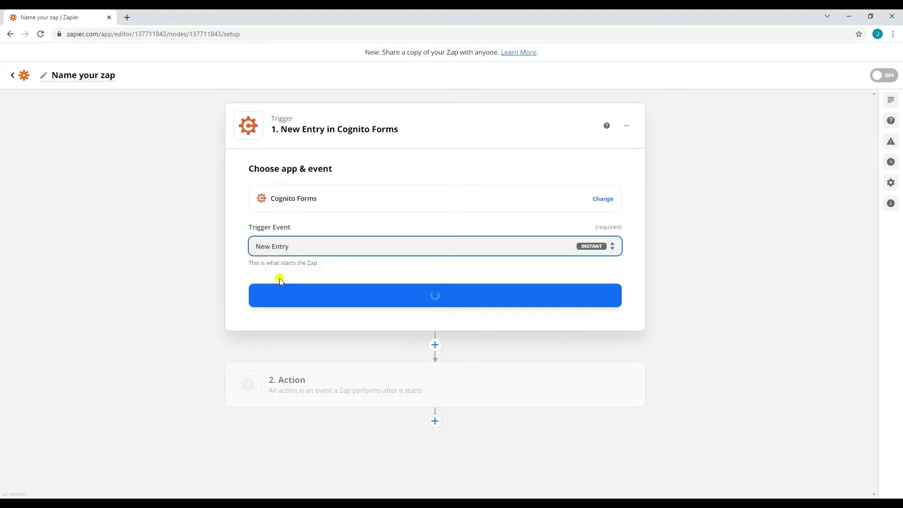
pyautogui.click(278, 291)
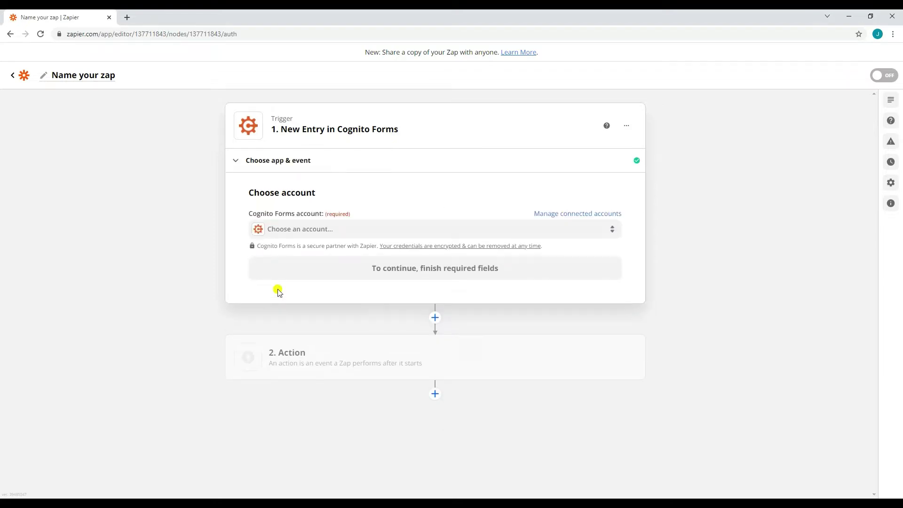
# Connect the existing Cognito Forms account to the trigger
pyautogui.click(292, 232)
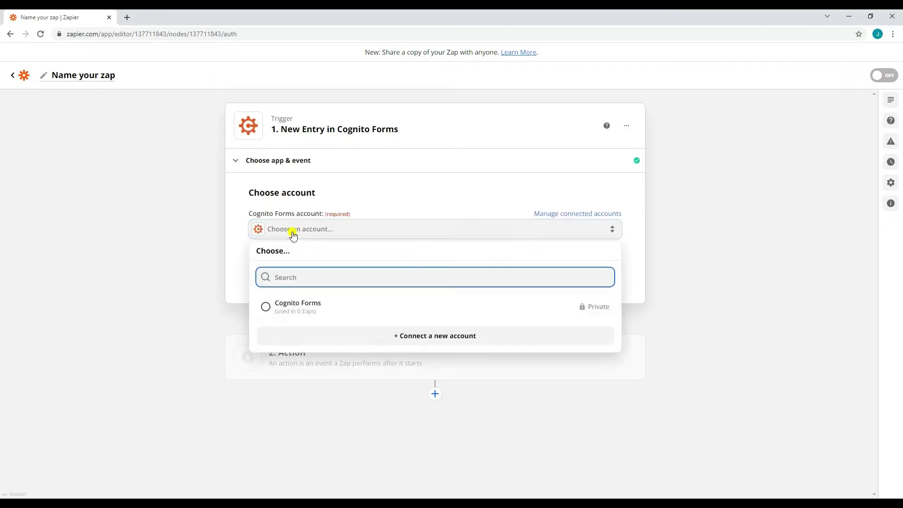
pyautogui.click(291, 318)
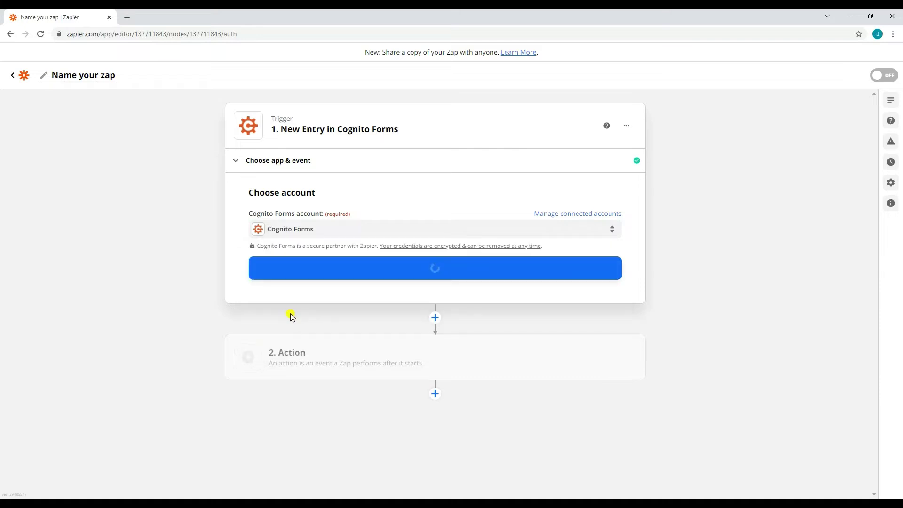
pyautogui.click(307, 277)
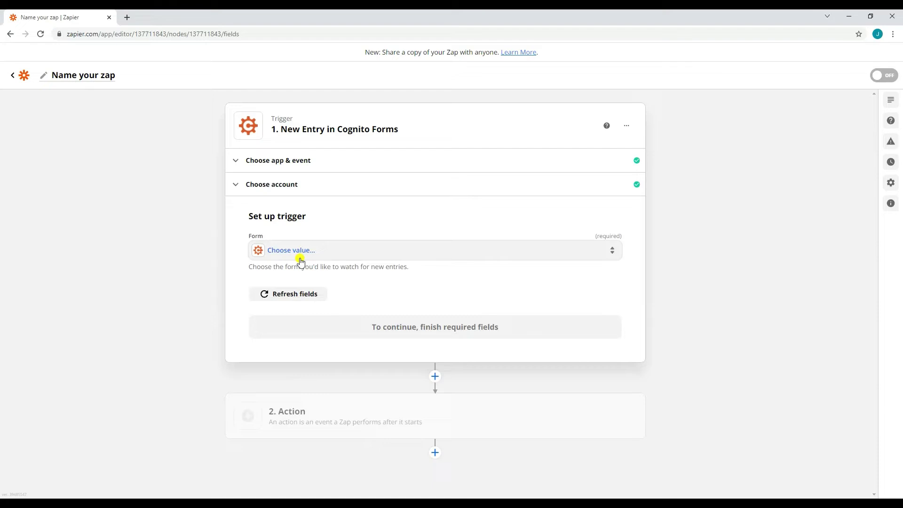
# Set the trigger's Form to Tutorial, test it to fetch the sample entry, and continue
pyautogui.click(299, 256)
pyautogui.click(262, 333)
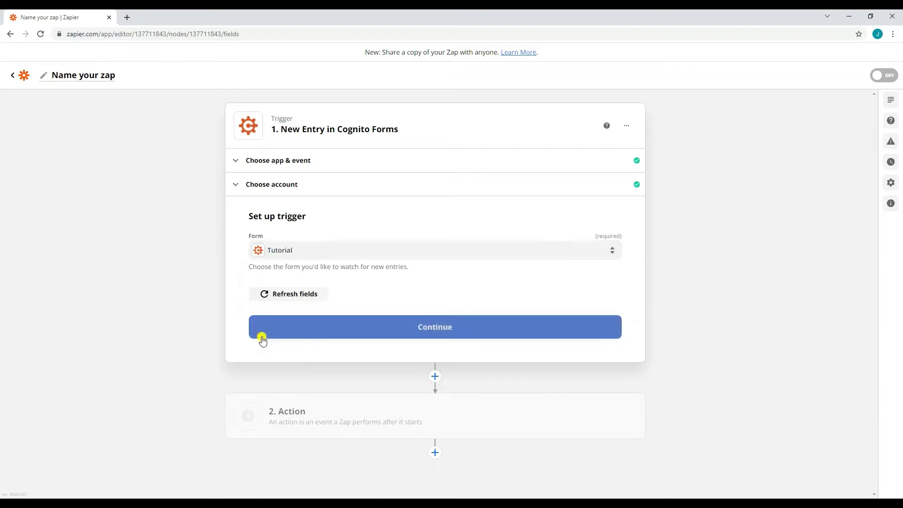
pyautogui.click(262, 337)
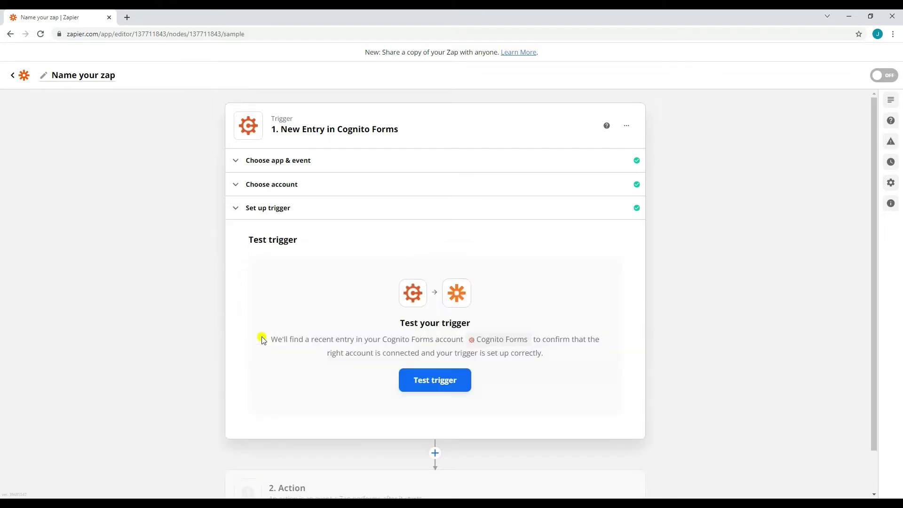
pyautogui.click(431, 380)
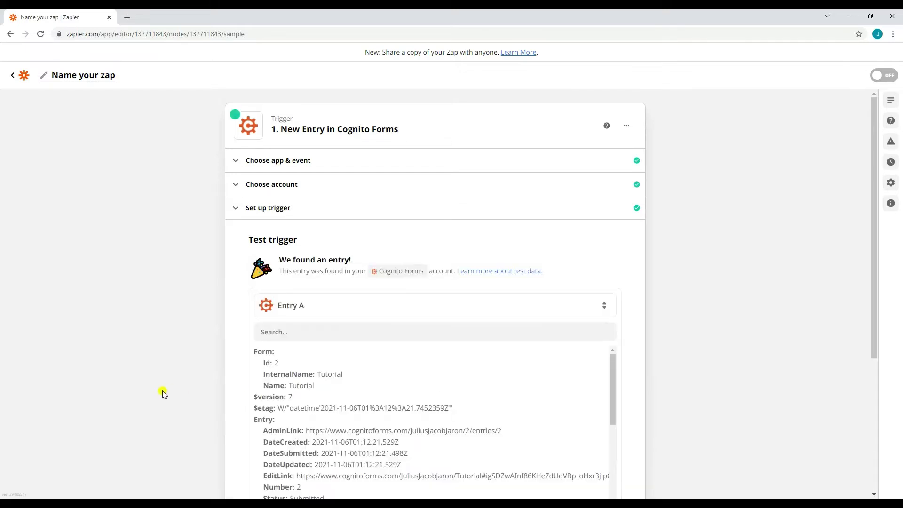
pyautogui.scroll(-3, 162, 393)
pyautogui.click(334, 365)
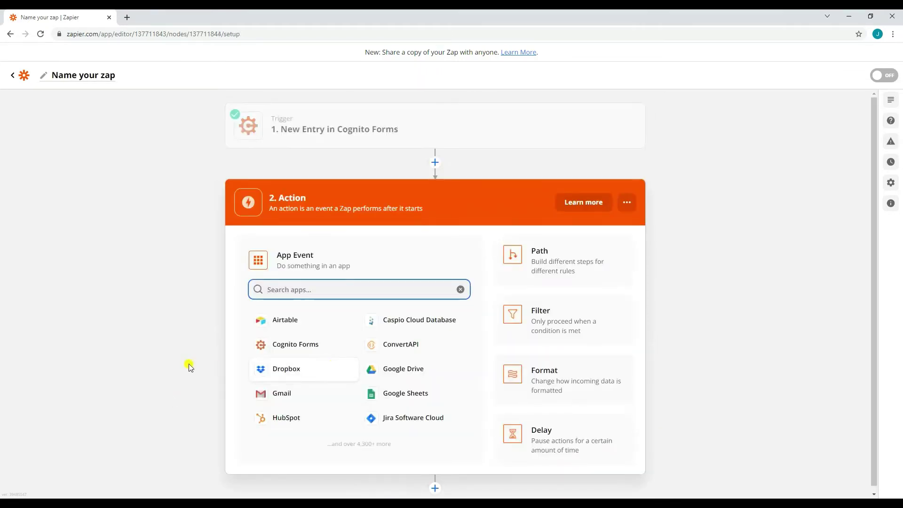
pyautogui.write('pdf')
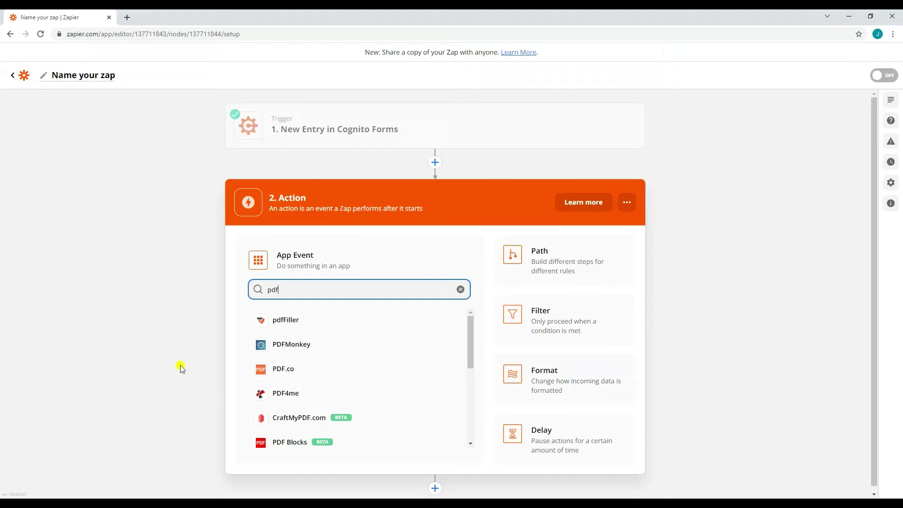
# Choose PDF.co's Anything to PDF Converter as the action event
pyautogui.click(272, 370)
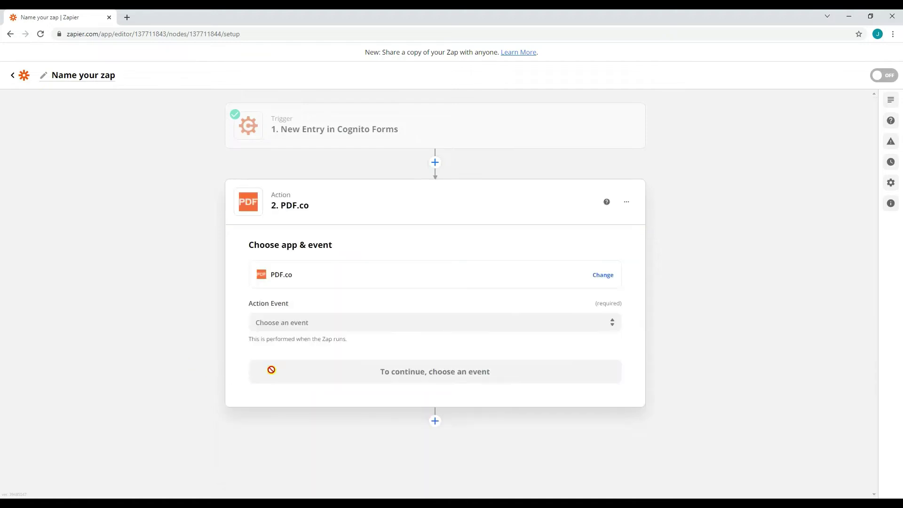
pyautogui.click(290, 320)
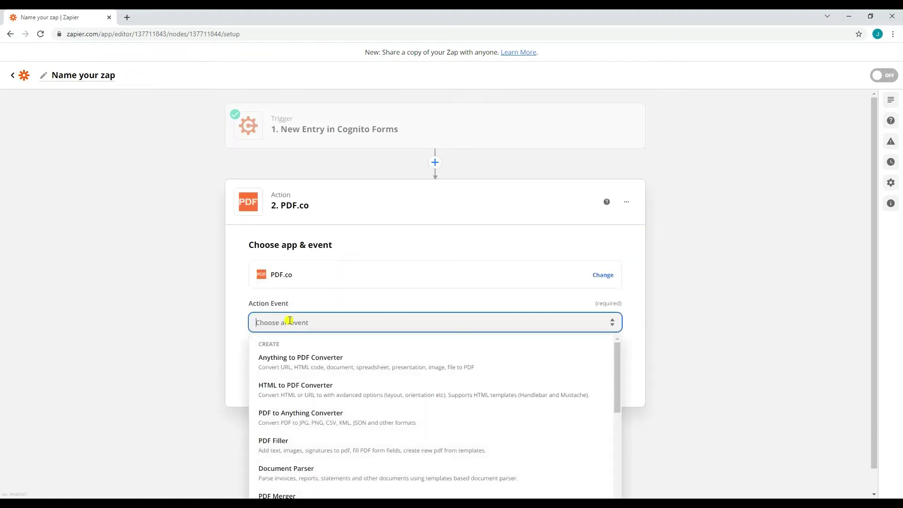
pyautogui.click(289, 358)
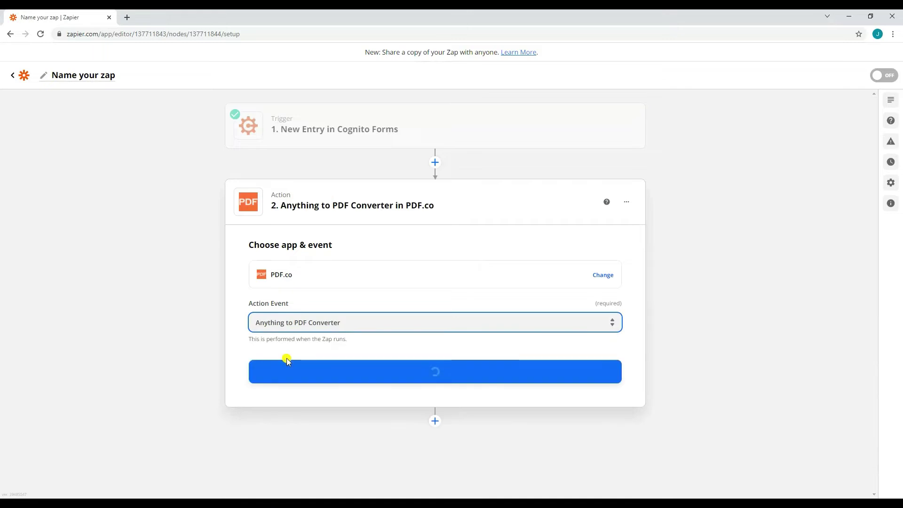
pyautogui.click(287, 362)
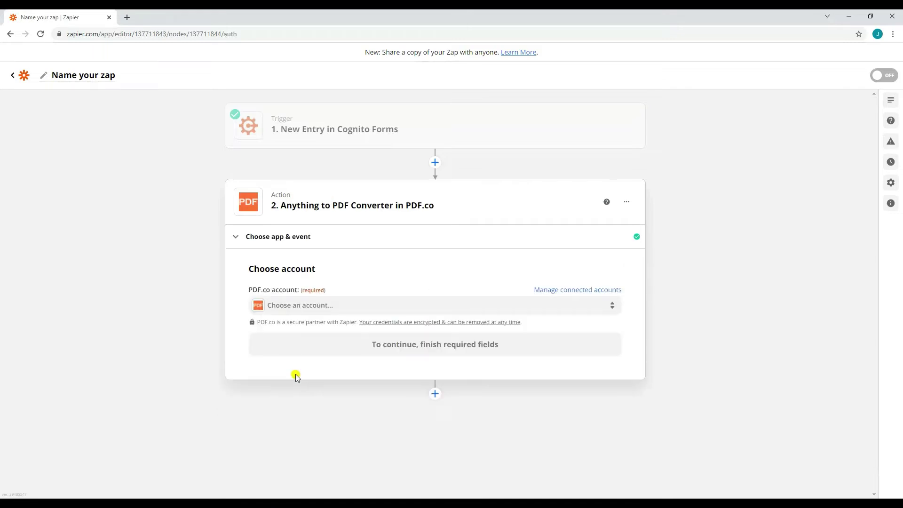
# Connect the existing PDF.co account to the action
pyautogui.click(295, 305)
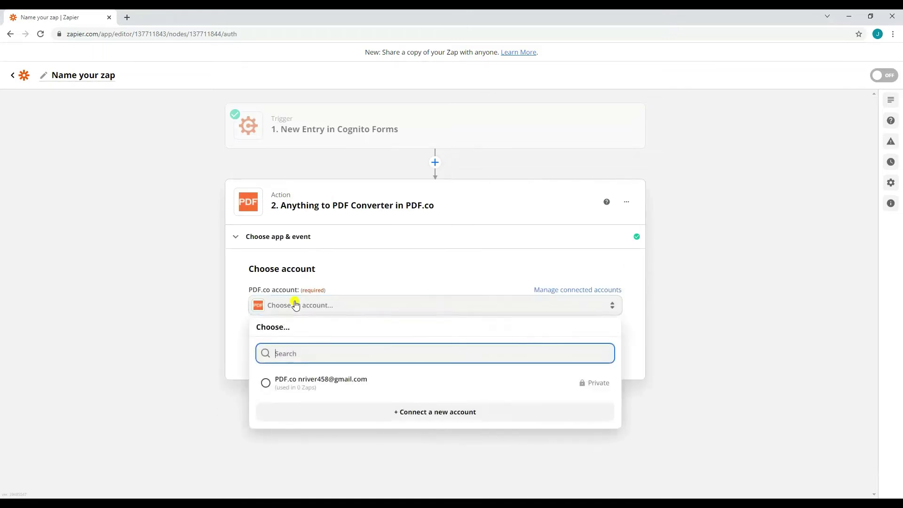
pyautogui.click(292, 388)
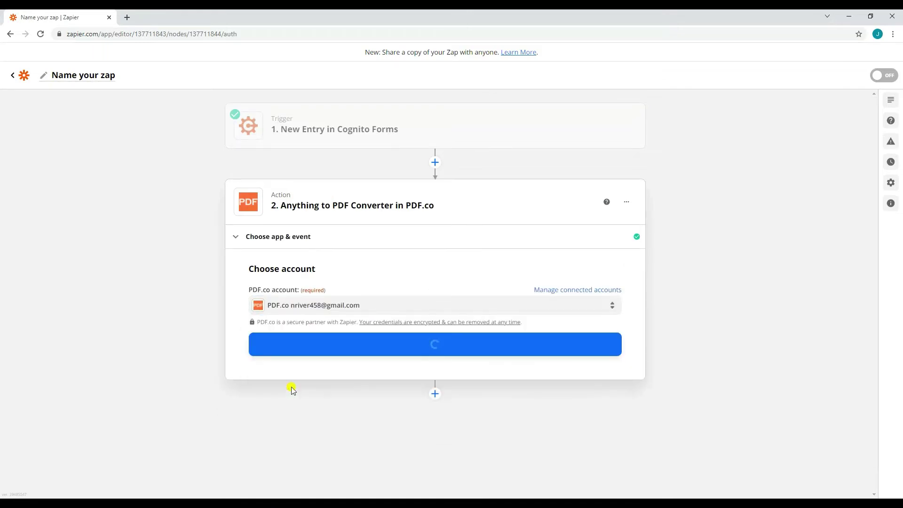
pyautogui.click(303, 346)
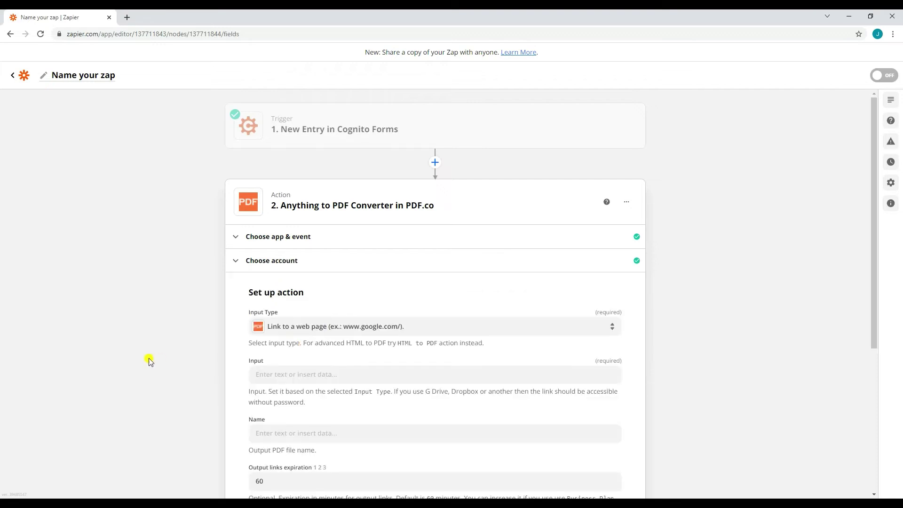
pyautogui.scroll(-2, 147, 377)
# Set Input Type to Raw HTML code and begin the HTML with the entry date and First Name
pyautogui.click(297, 193)
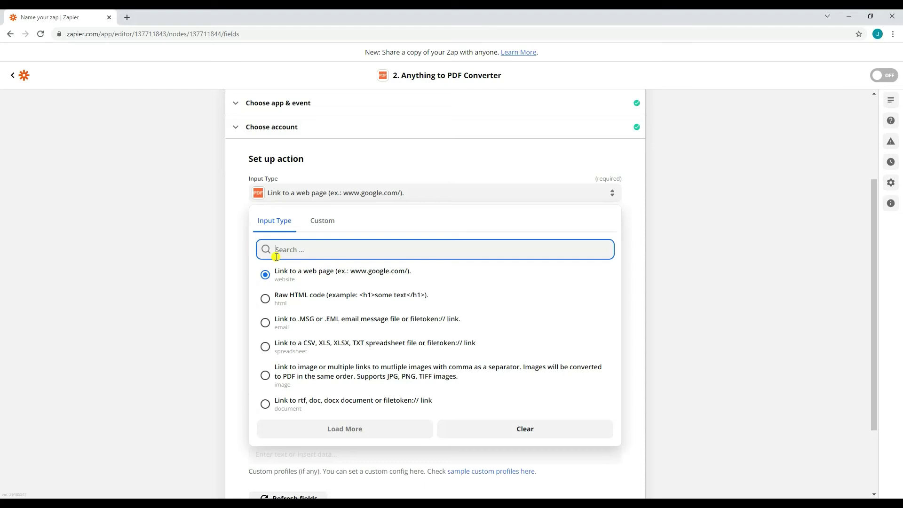
pyautogui.click(268, 298)
pyautogui.click(289, 243)
pyautogui.write('<h3>Ent')
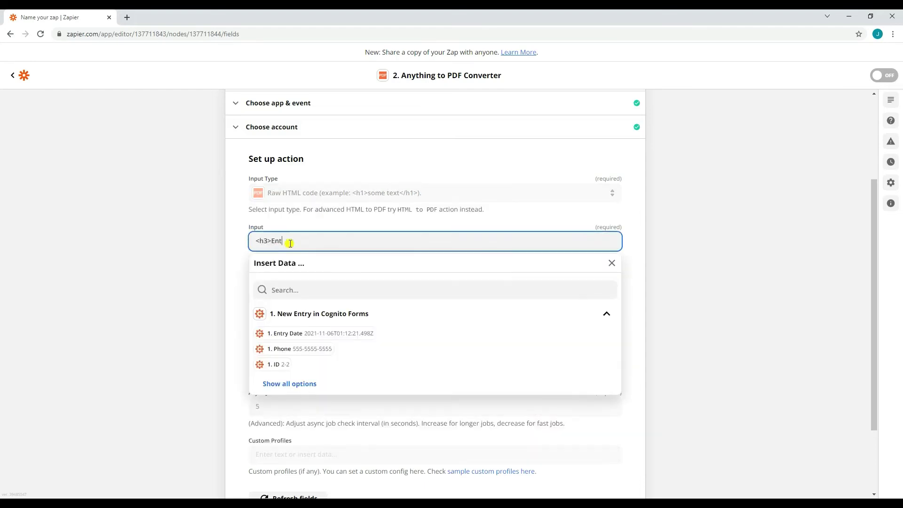
pyautogui.write('ry Submitted:')
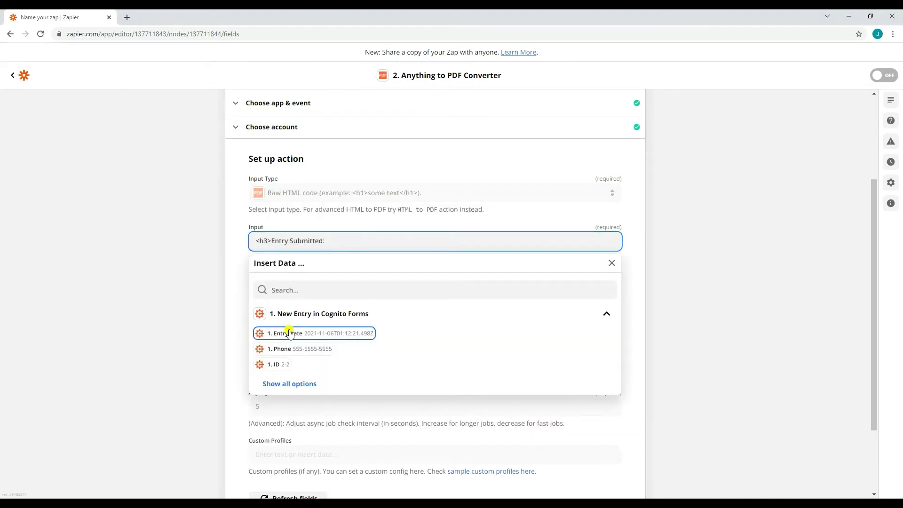
pyautogui.click(289, 333)
pyautogui.write('</h3>')
pyautogui.press('Return')
pyautogui.write('<p><')
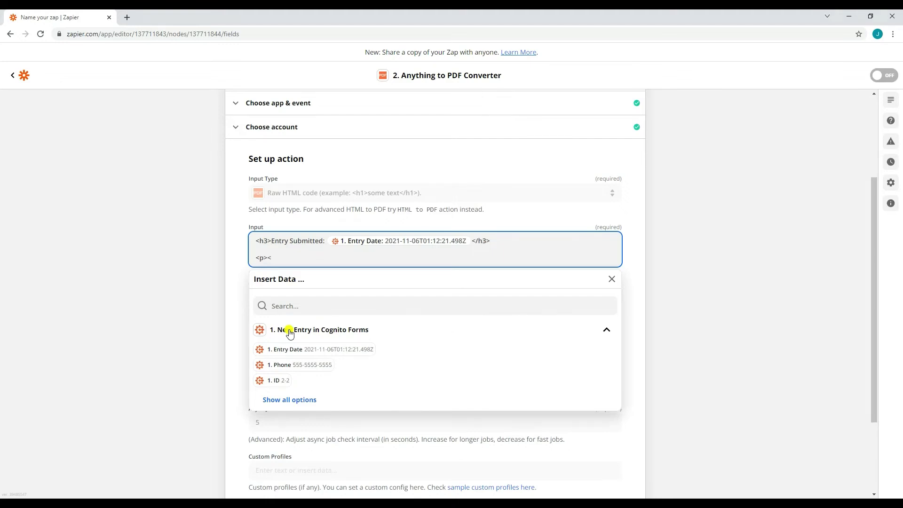
pyautogui.write('strong>First Name:</str')
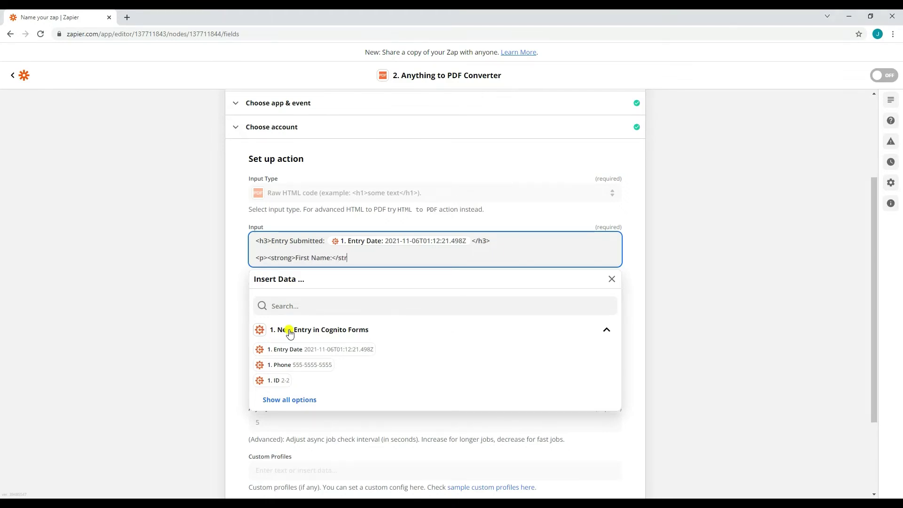
pyautogui.write('ong>')
pyautogui.click(290, 399)
pyautogui.click(288, 429)
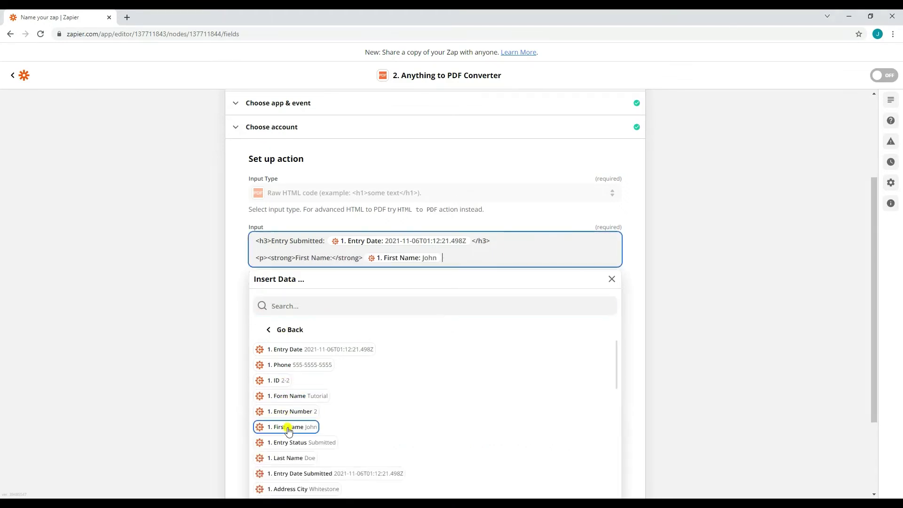
pyautogui.write('</p>')
# Add Last Name, Email Address, Phone and Full Address to the HTML, each on its own line
pyautogui.press('Return')
pyautogui.write('<')
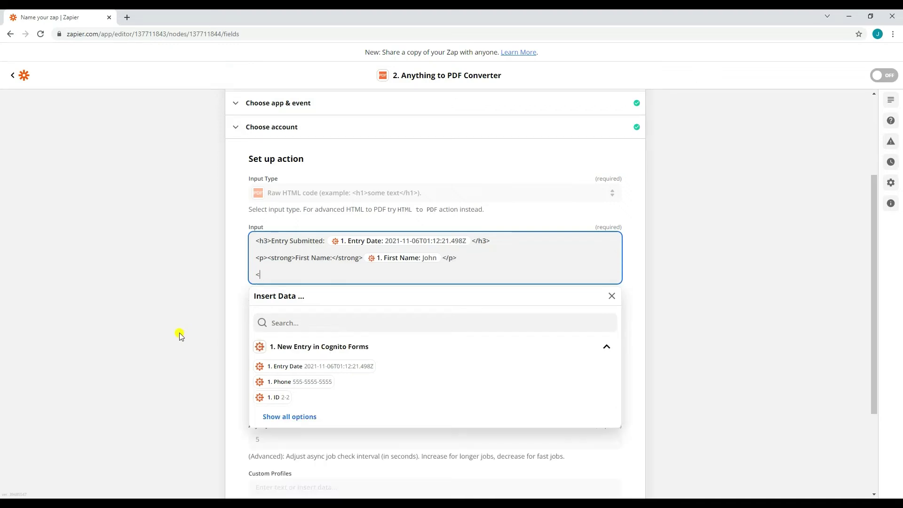
pyautogui.write('p><strong>Last Name:</strong>')
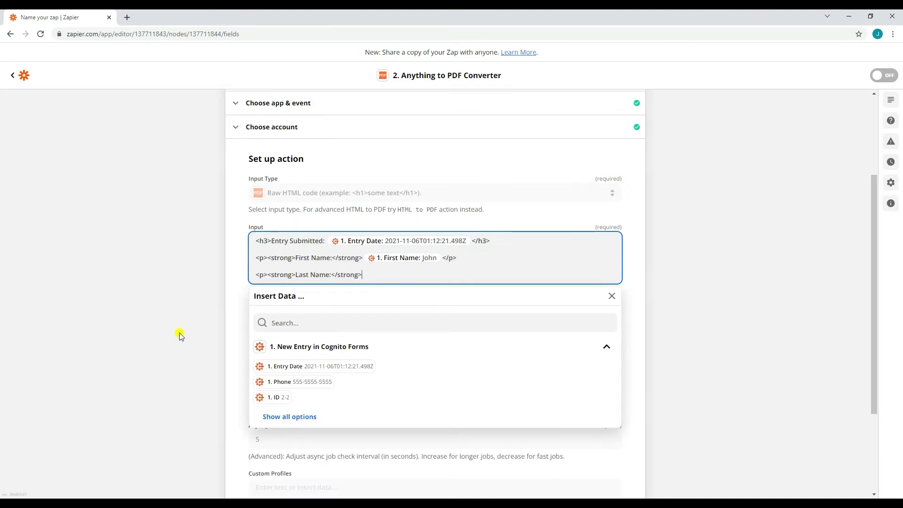
pyautogui.click(299, 322)
pyautogui.write('Last')
pyautogui.click(291, 343)
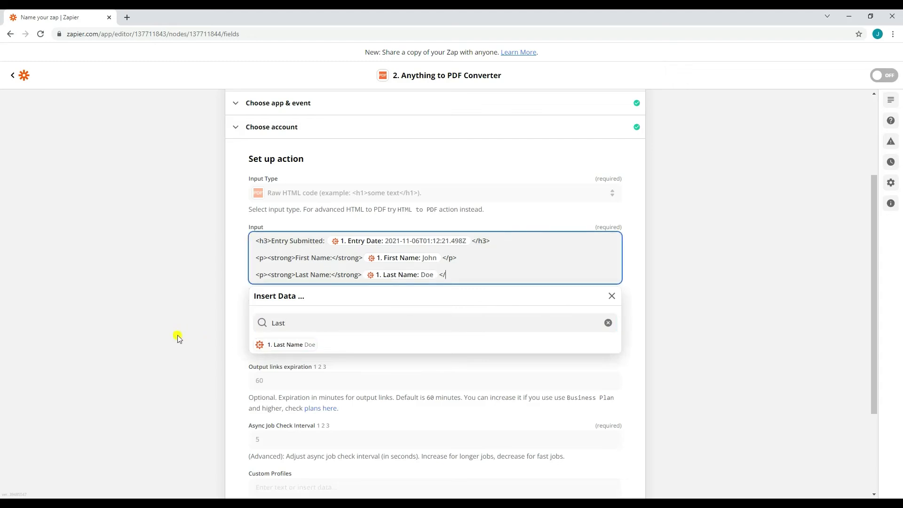
pyautogui.write('p>')
pyautogui.press('Return')
pyautogui.write('<p><strong>Email Ad')
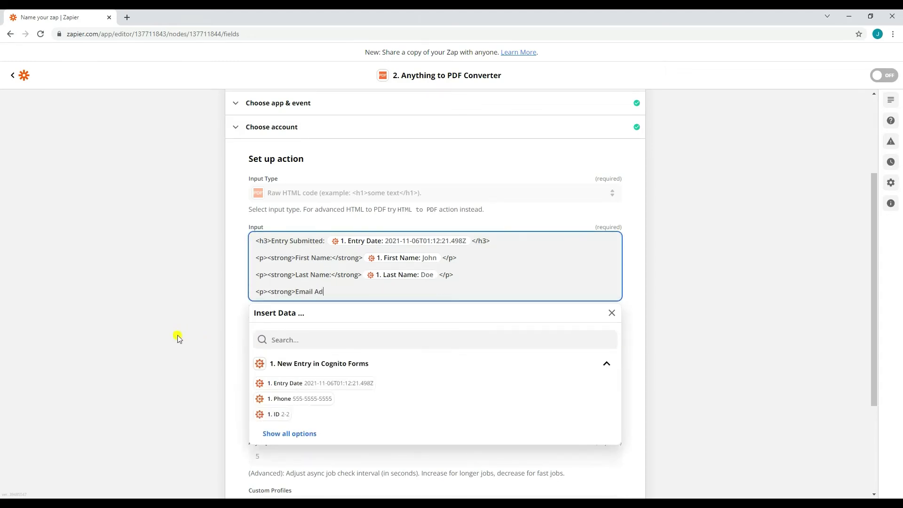
pyautogui.write('dress:</strong>')
pyautogui.click(276, 340)
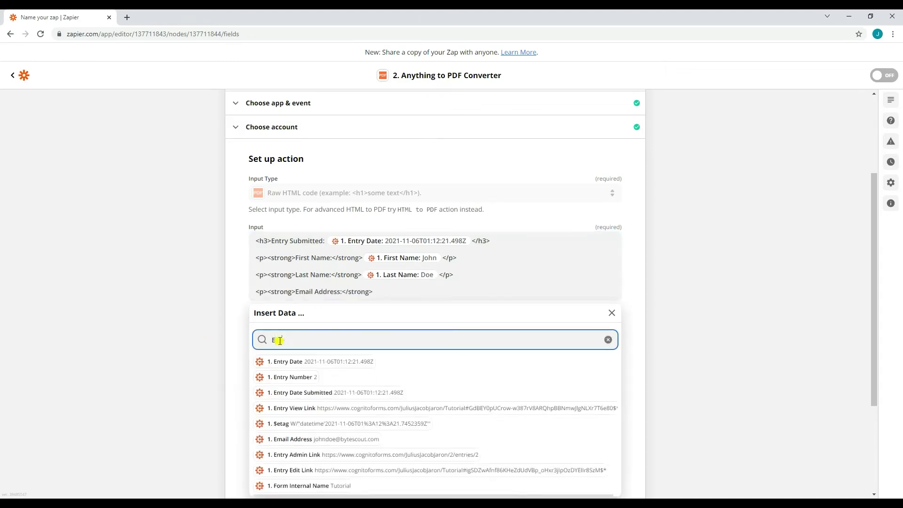
pyautogui.write('Ema')
pyautogui.click(296, 393)
pyautogui.write('>')
pyautogui.press('Return')
pyautogui.write('<')
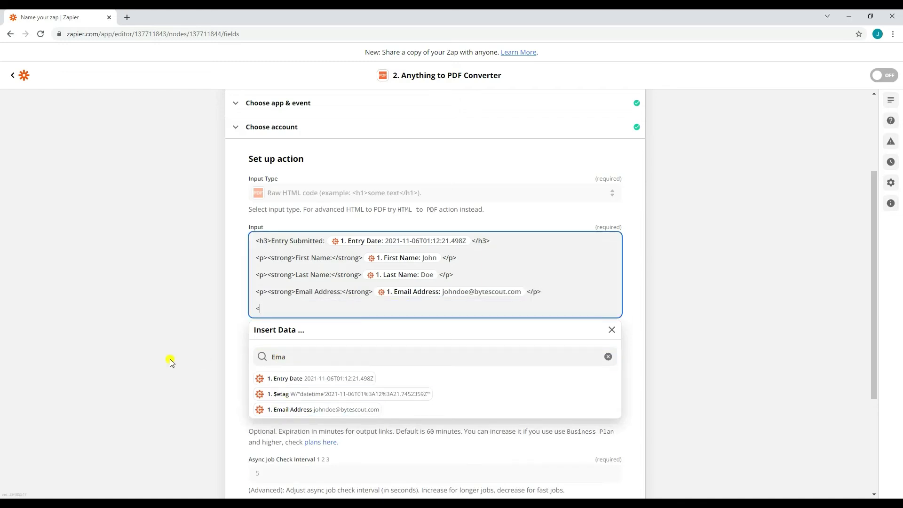
pyautogui.write('strong>')
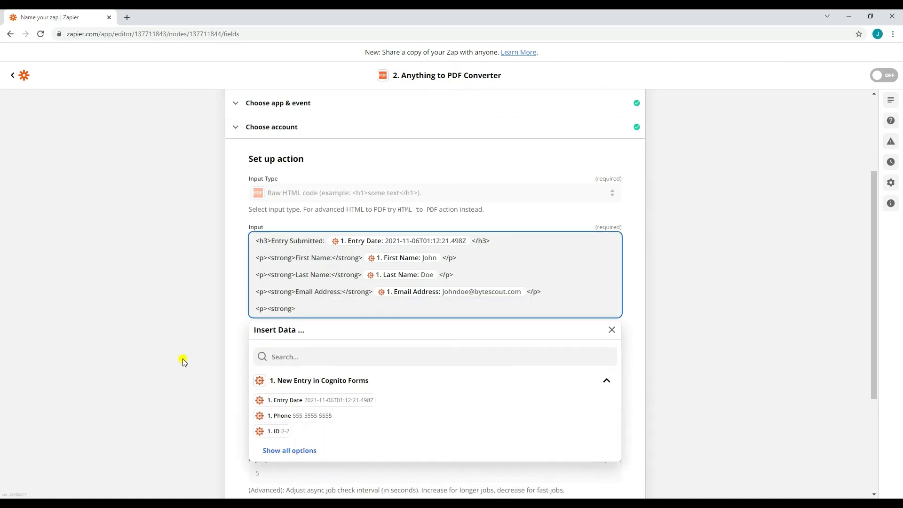
pyautogui.write('Phone:</strong>')
pyautogui.click(276, 416)
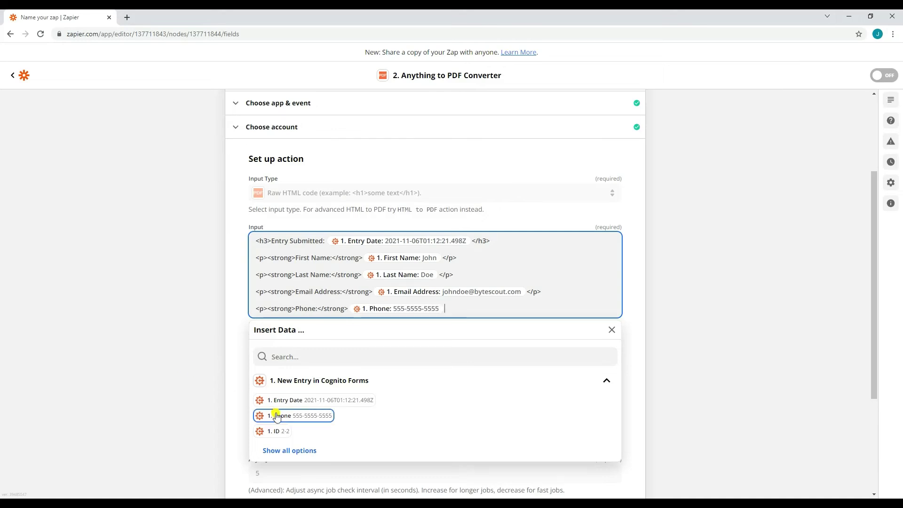
pyautogui.write('</p>')
pyautogui.press('Return')
pyautogui.write('<p><strong>')
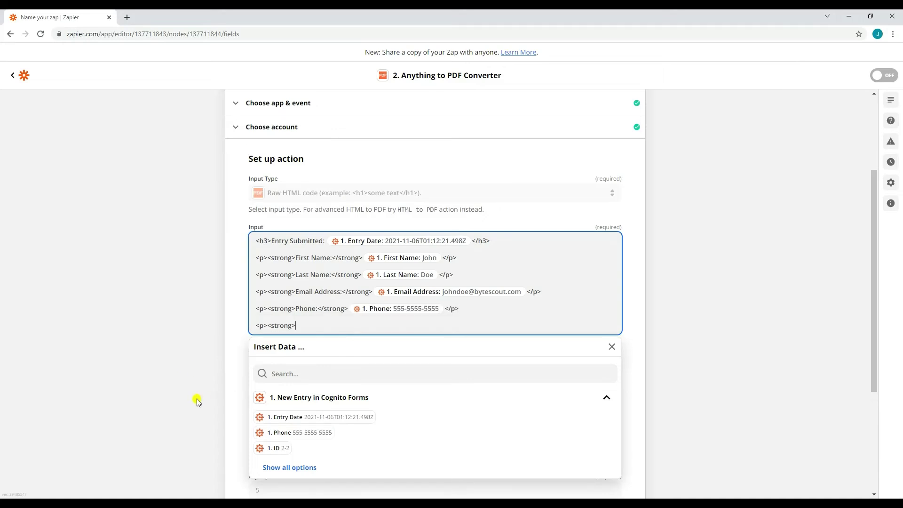
pyautogui.write('Address:</strong>')
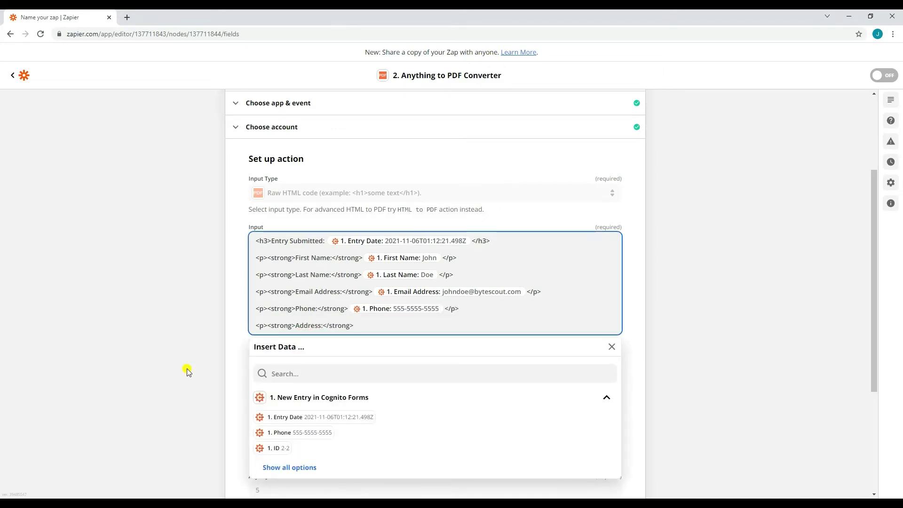
pyautogui.click(289, 374)
pyautogui.write('address')
pyautogui.click(297, 458)
pyautogui.write('</p>')
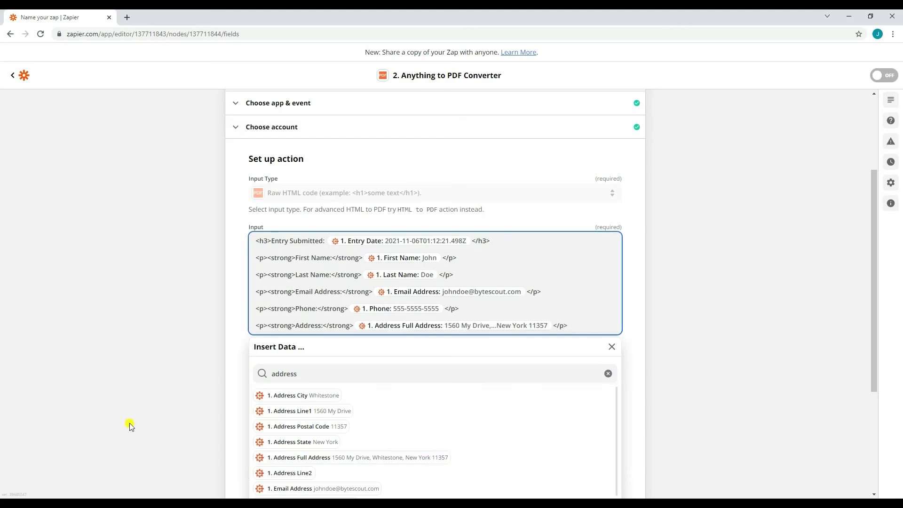
pyautogui.click(129, 426)
pyautogui.scroll(-2, 130, 425)
pyautogui.scroll(-2, 130, 426)
# Name the PDF using the First Name, run the test, and select the generated PDF URL
pyautogui.click(276, 255)
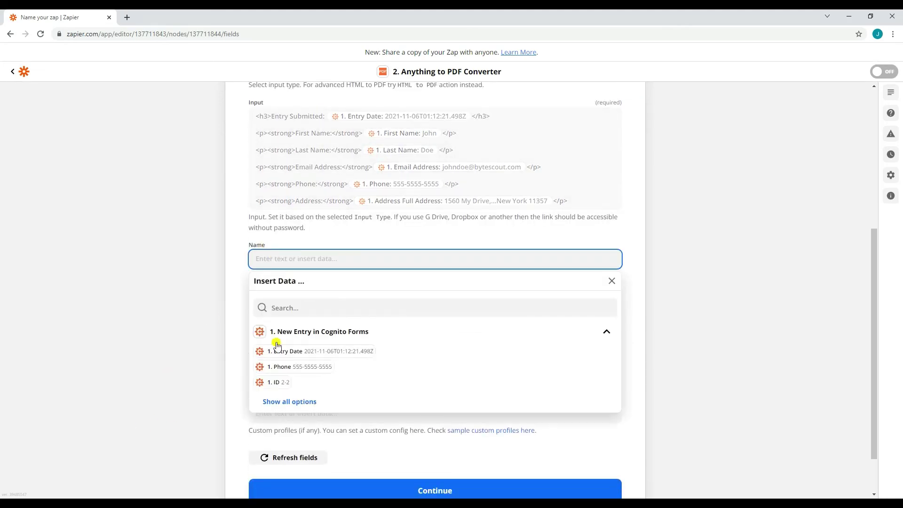
pyautogui.click(303, 308)
pyautogui.write('Name')
pyautogui.click(286, 346)
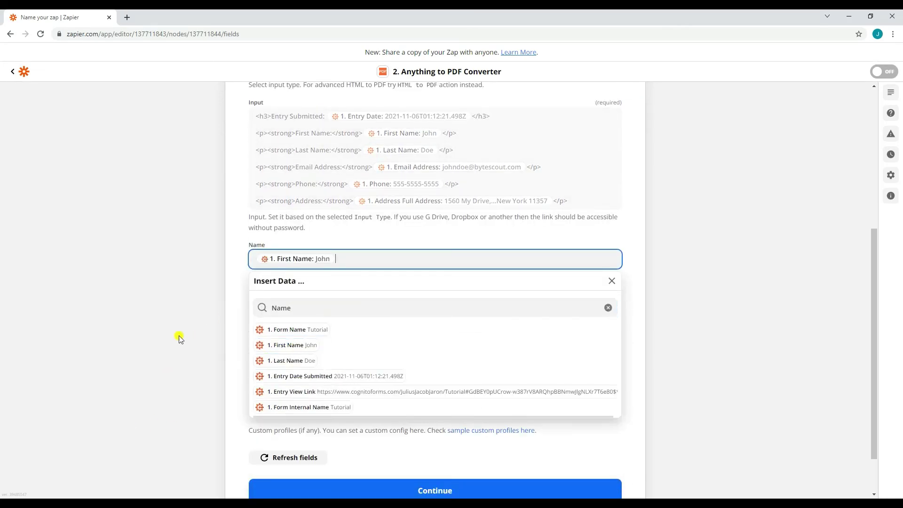
pyautogui.write('Generated_PDF')
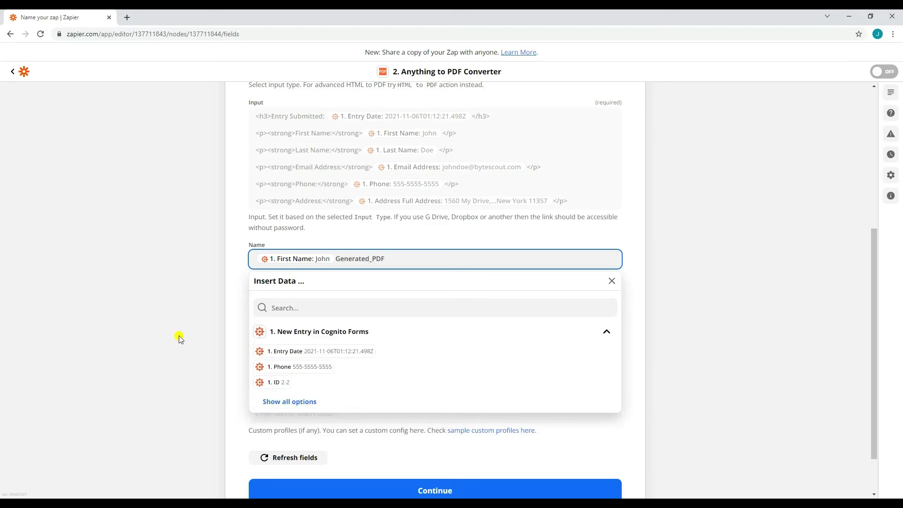
pyautogui.scroll(-2, 336, 440)
pyautogui.click(337, 439)
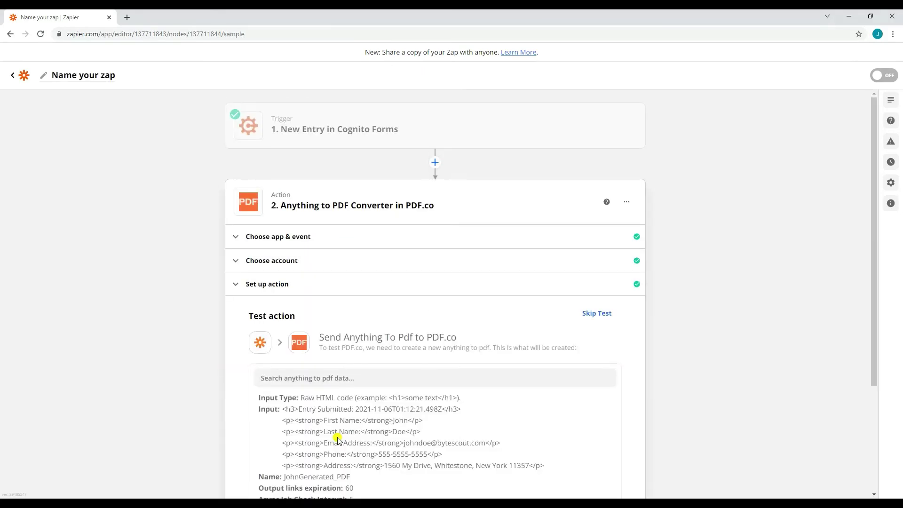
pyautogui.scroll(-3, 184, 429)
pyautogui.click(289, 435)
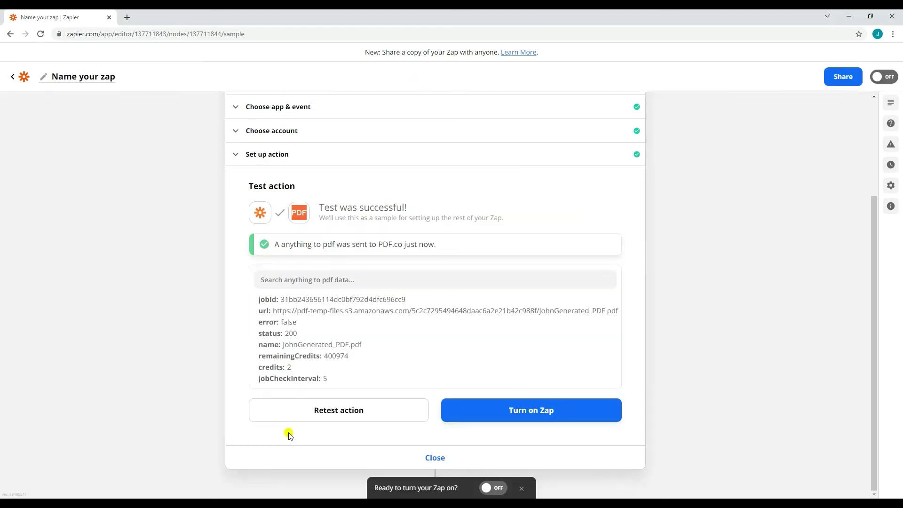
pyautogui.doubleClick(281, 311)
pyautogui.keyDown('shift'); pyautogui.click(617, 310); pyautogui.keyUp('shift')
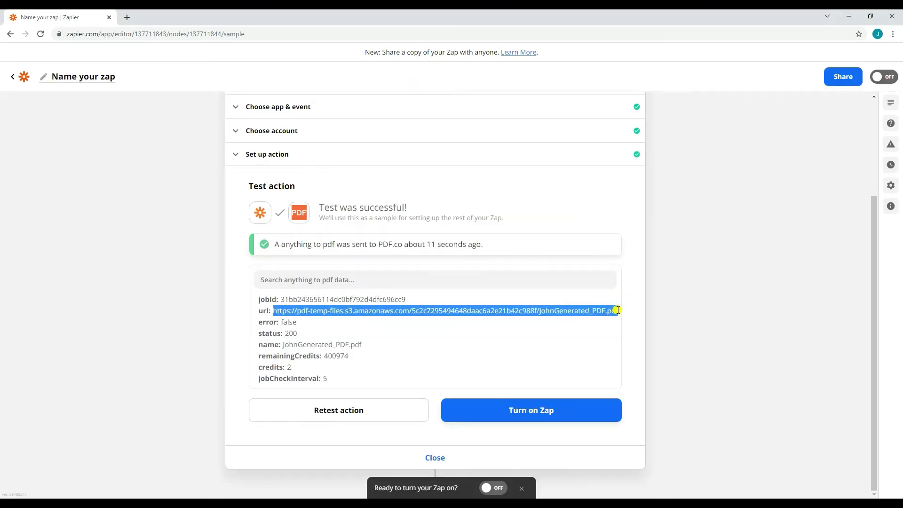